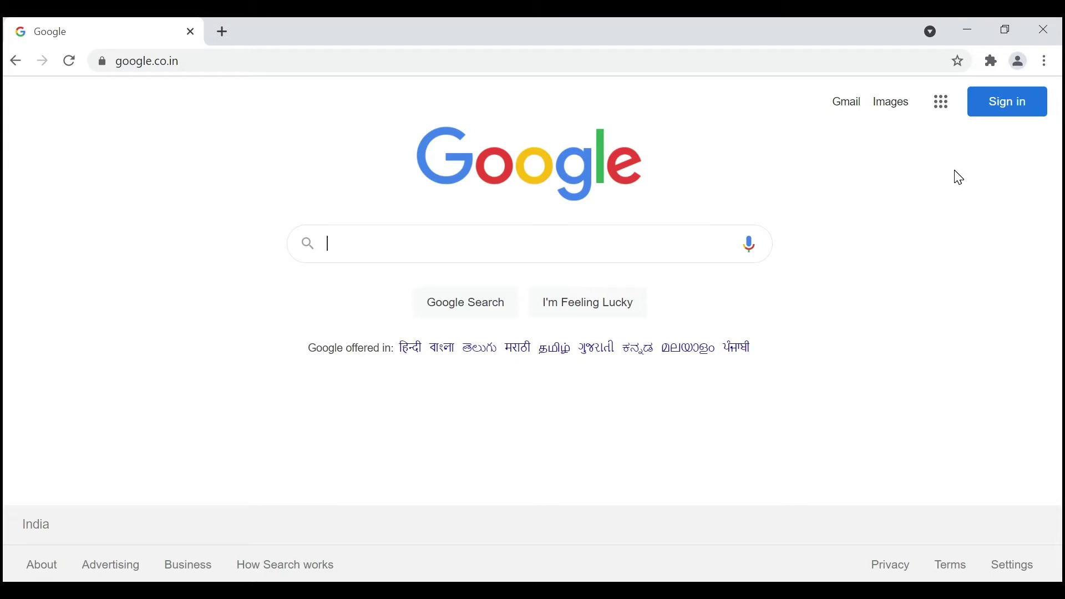
Search Google for 'download power bi desktop' and bring up link options on the Microsoft downloads result
text(down)
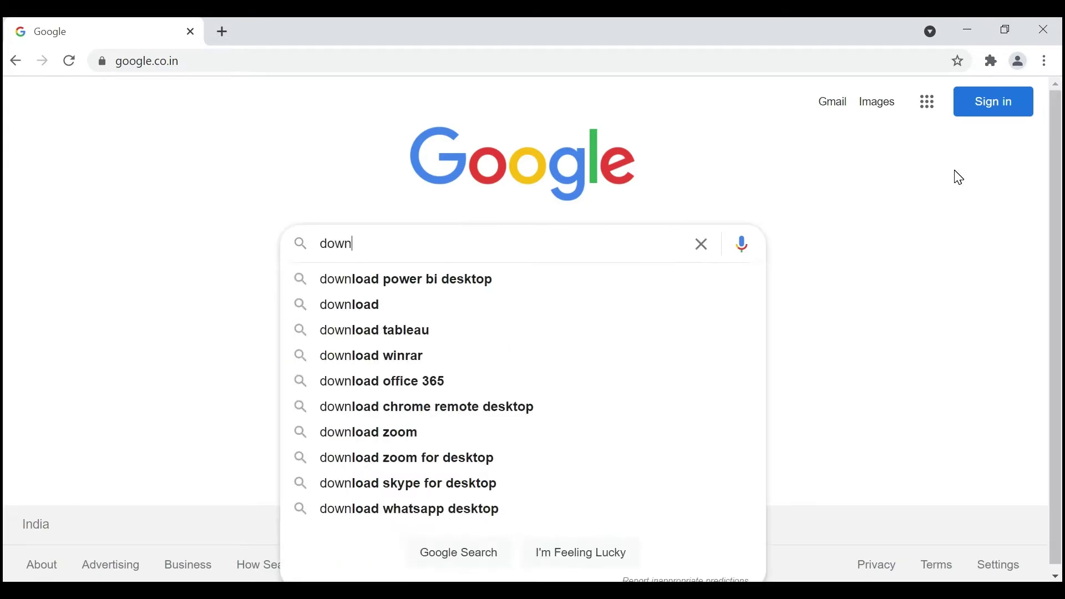
key(Down)
key(Return)
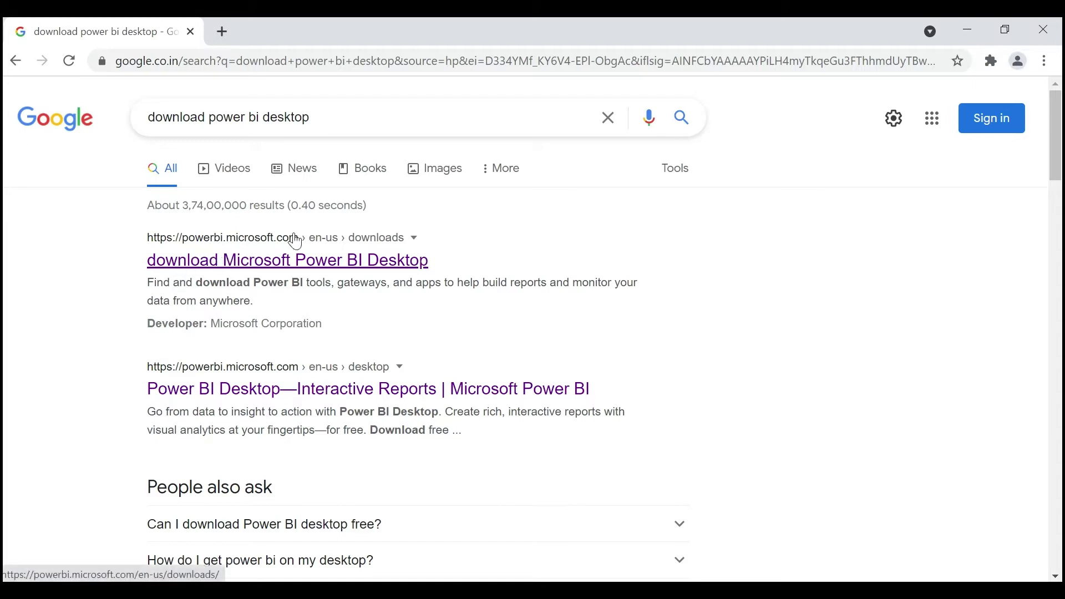
right_click(259, 261)
Open the Power BI downloads page in a new tab and scroll down to Power BI Desktop
click(291, 274)
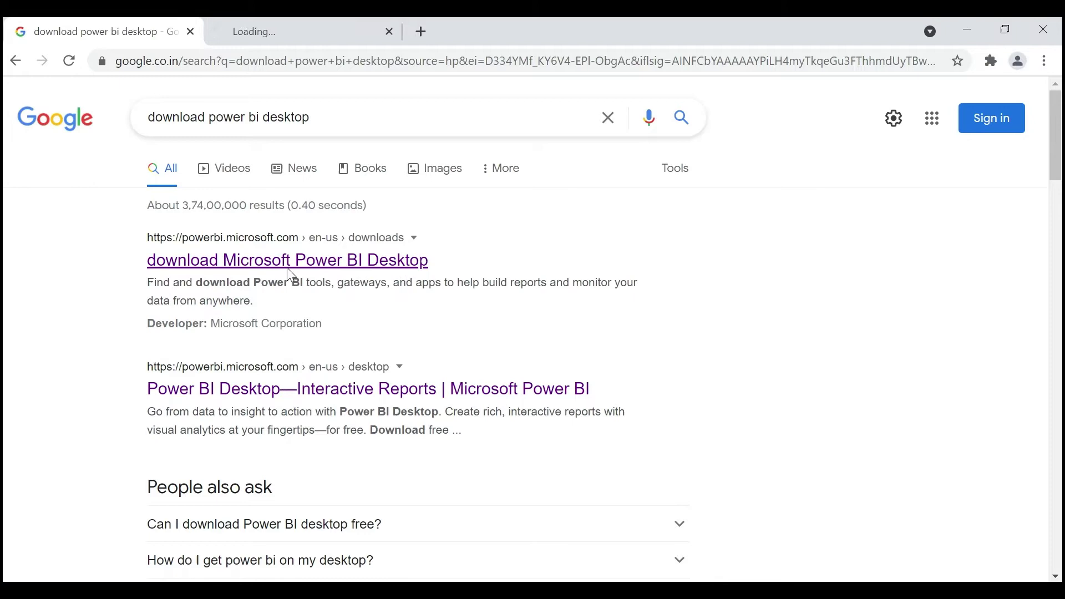
click(237, 31)
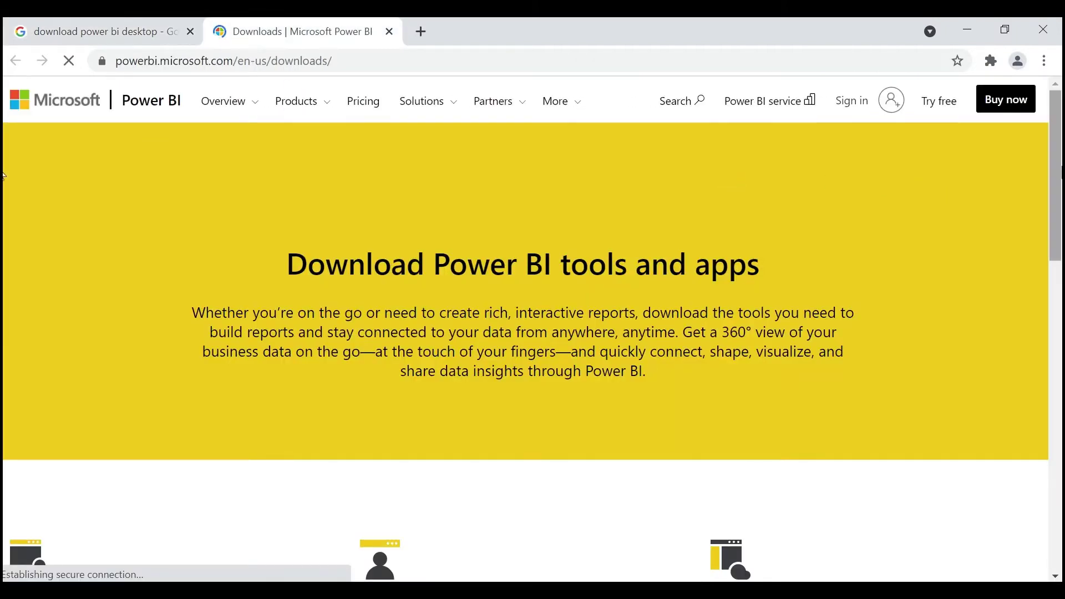
scroll(932, 191, down, 5)
scroll(2, 254, down, 1)
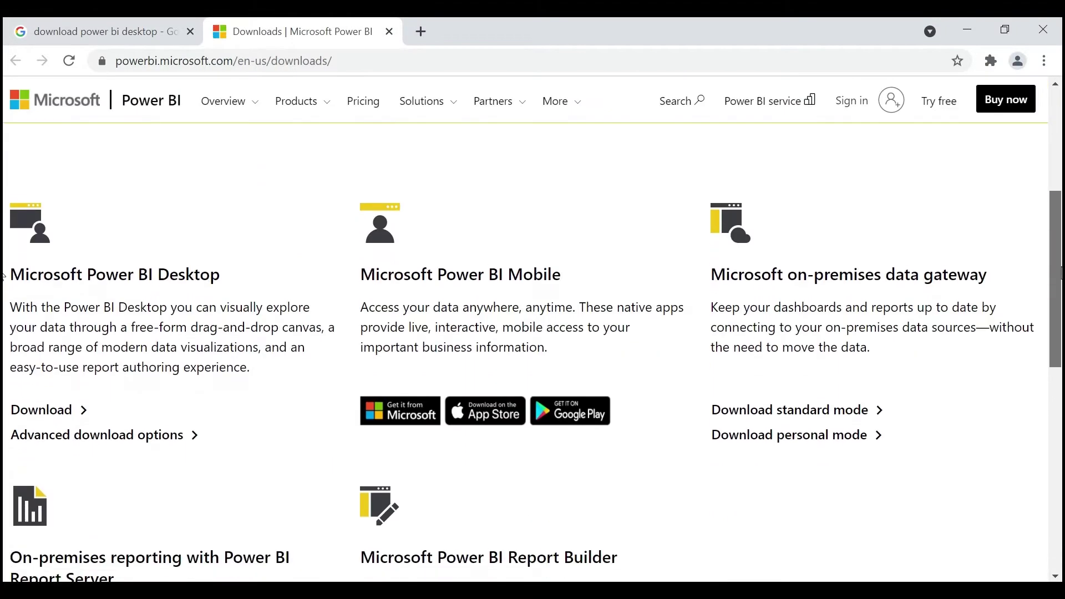
drag(1060, 274, 1061, 287)
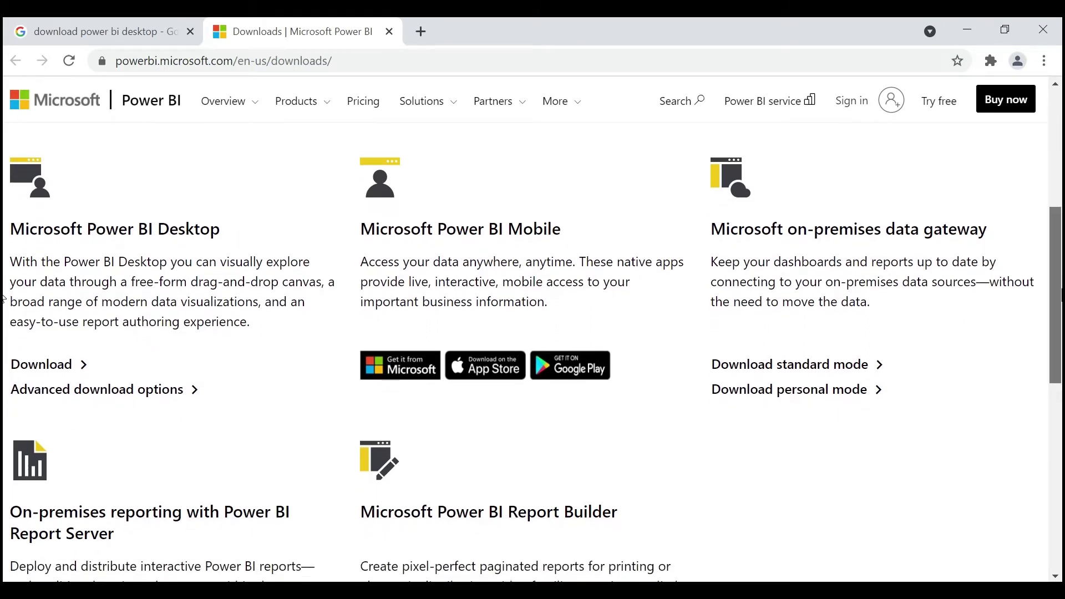
scroll(4, 283, down, 2)
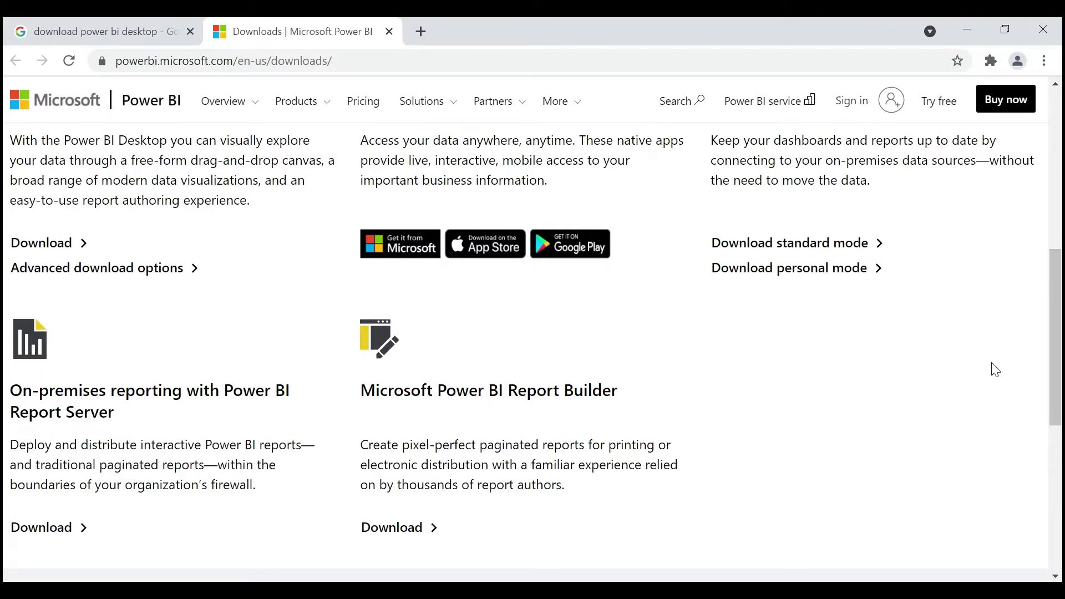
drag(1057, 350, 1050, 303)
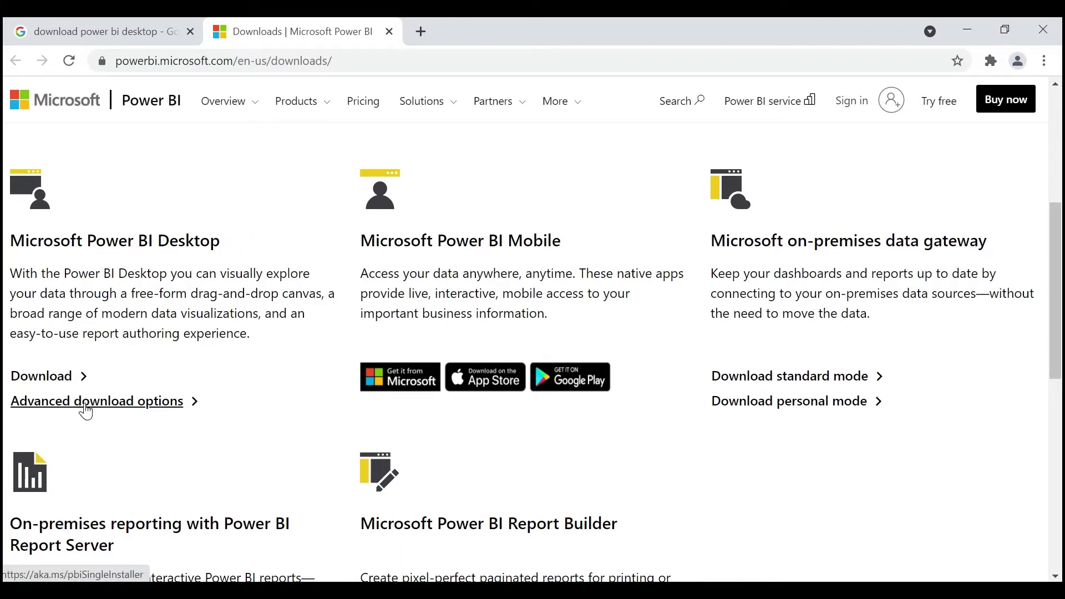
Open the Power BI Desktop download page, then its Advanced download options, in new tabs
right_click(62, 382)
click(91, 393)
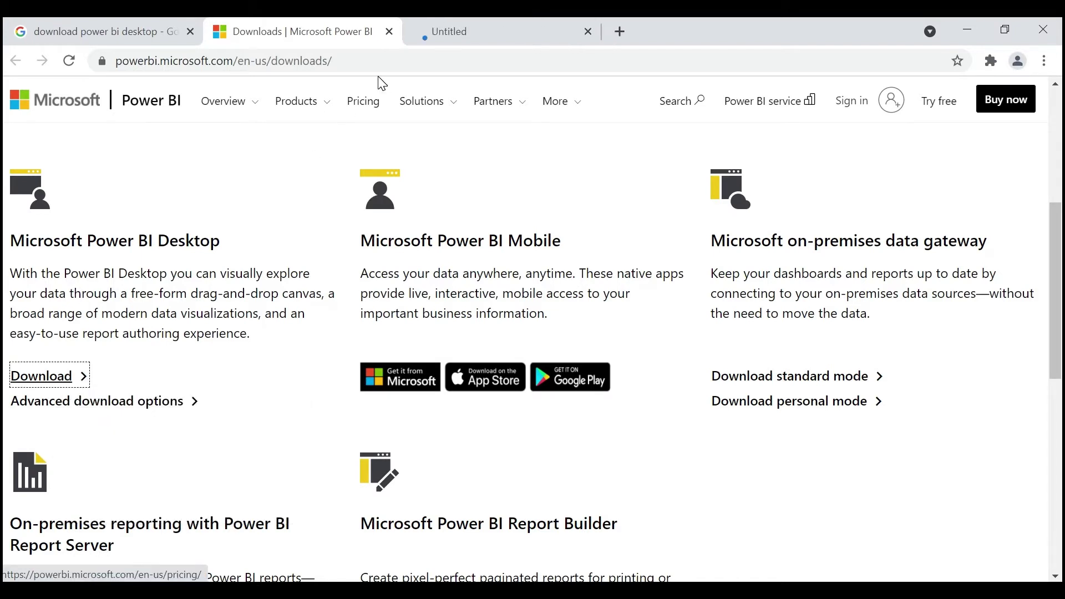
click(468, 20)
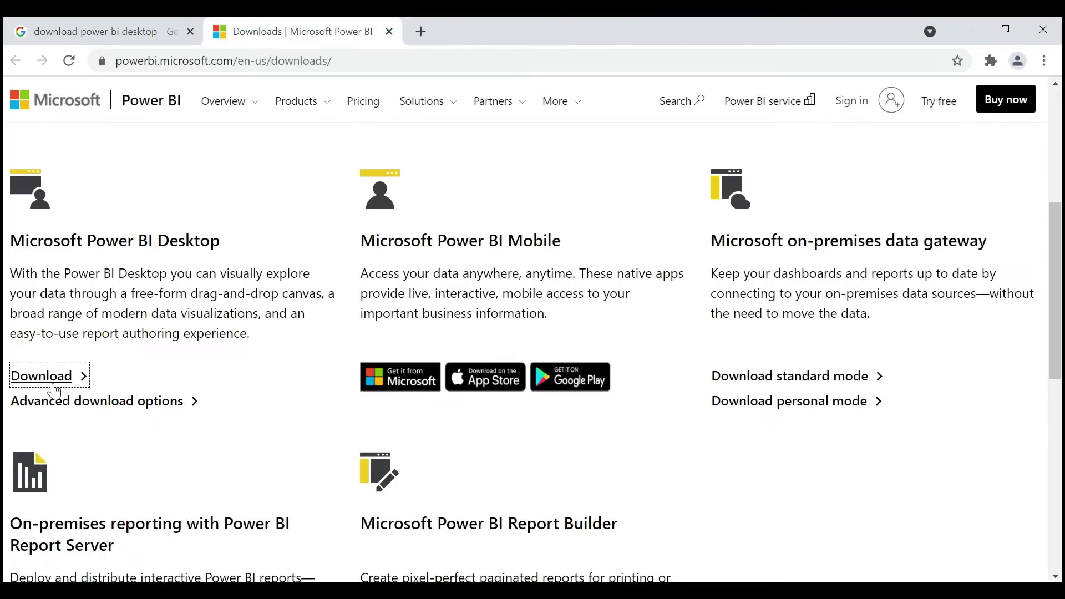
right_click(95, 401)
click(138, 417)
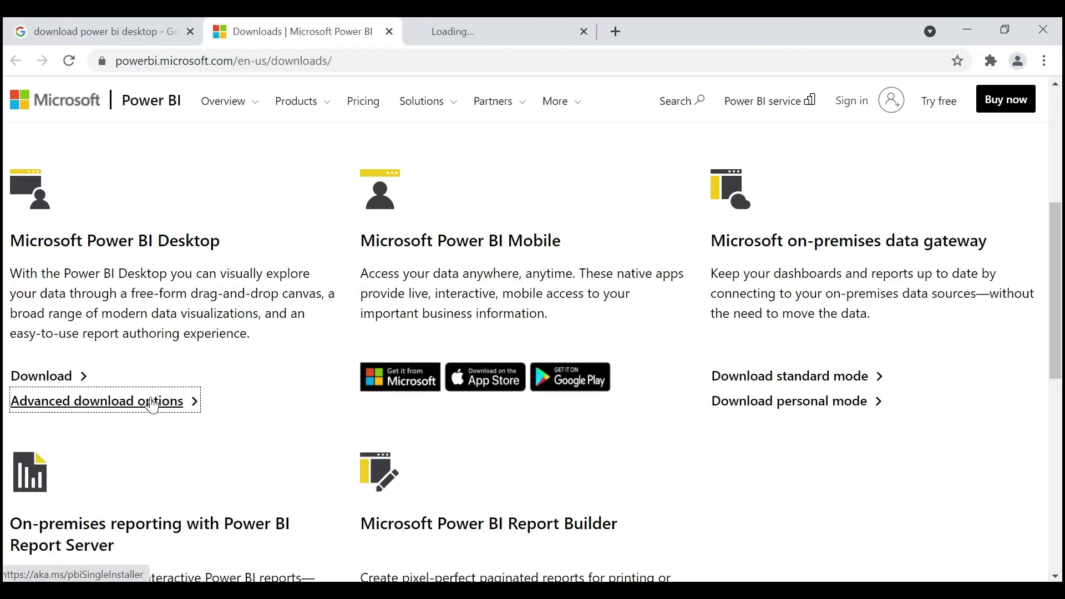
On the advanced download options page, expand Details showing the version and file sizes
click(467, 19)
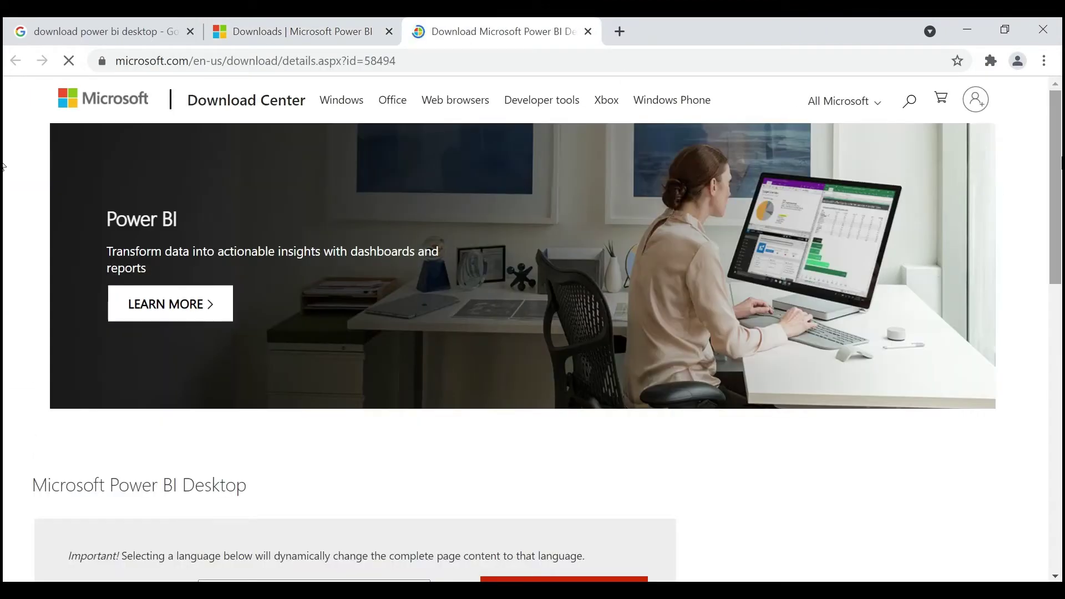
scroll(3, 213, down, 2)
scroll(3, 214, down, 2)
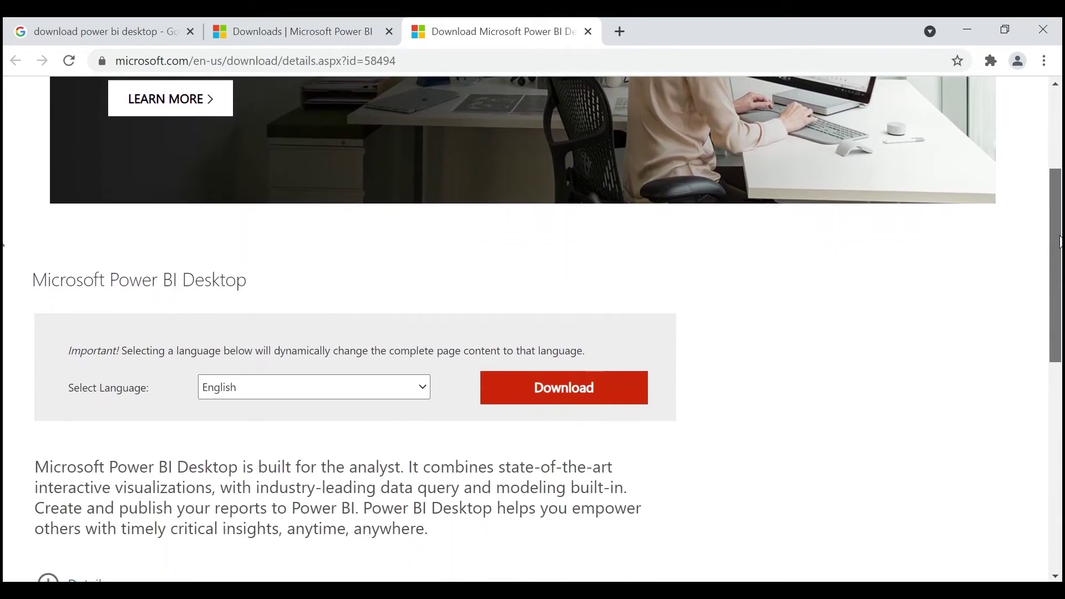
scroll(1058, 271, down, 2)
drag(1058, 272, 1026, 341)
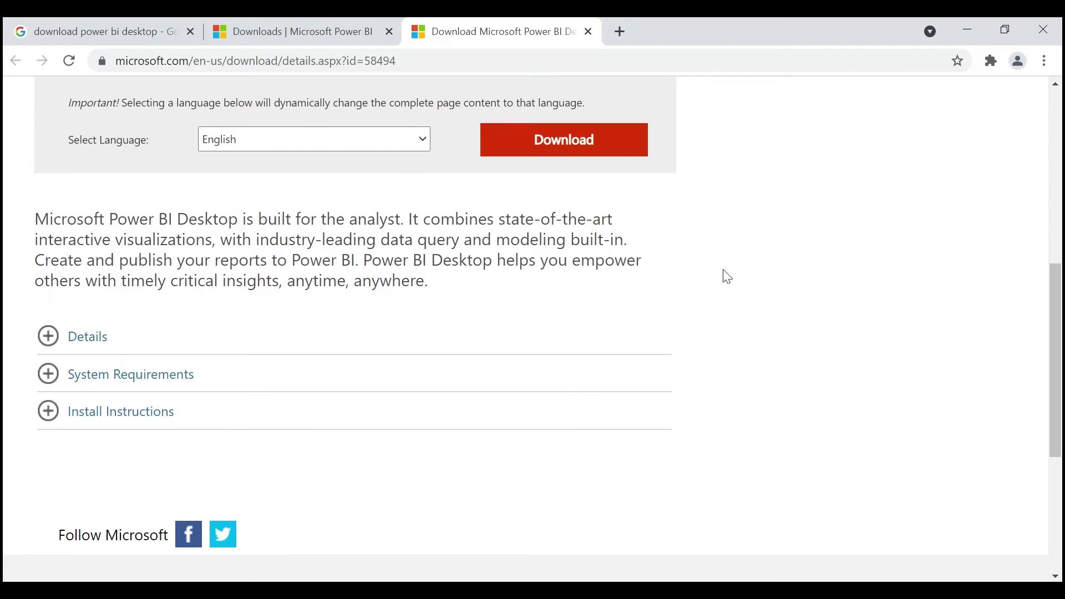
click(49, 343)
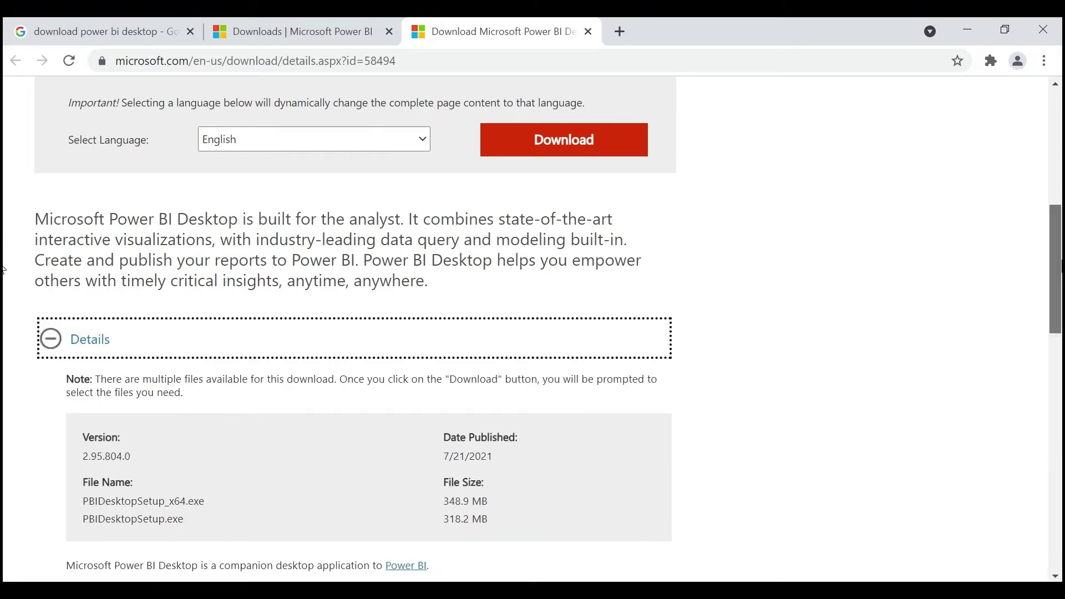
drag(1058, 242, 1060, 347)
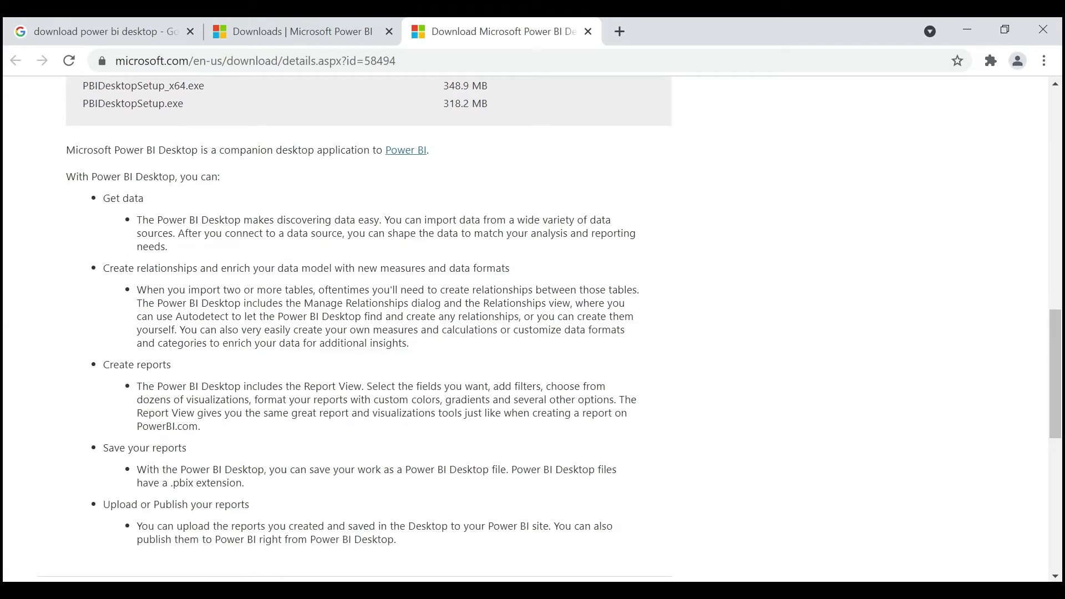
Read the product description, highlighting words like relationships, Create, your and Upload
drag(220, 176, 120, 198)
double_click(167, 268)
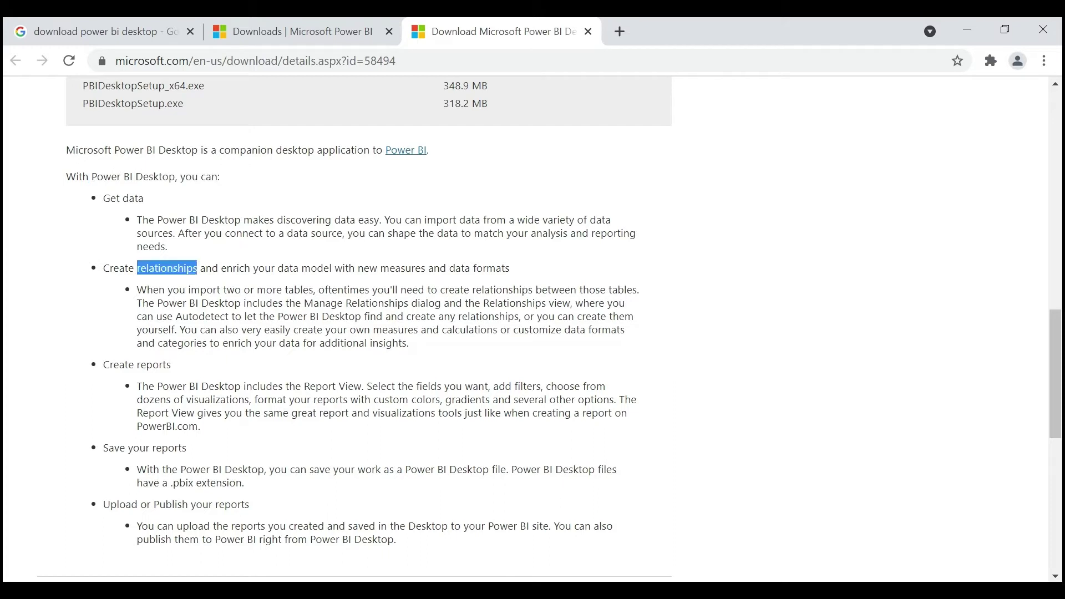
double_click(118, 364)
double_click(139, 447)
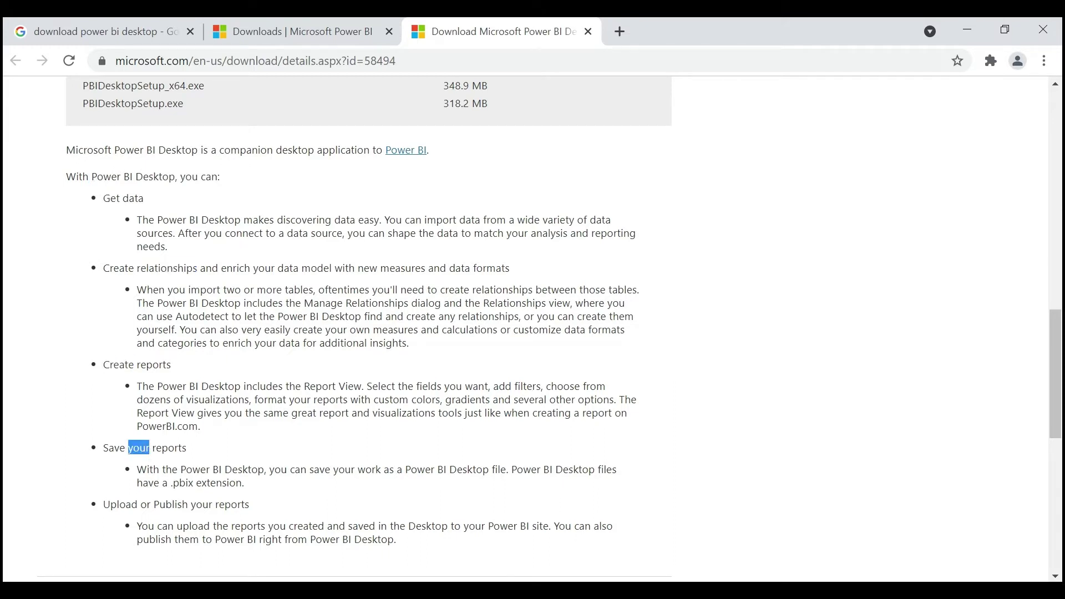
double_click(121, 504)
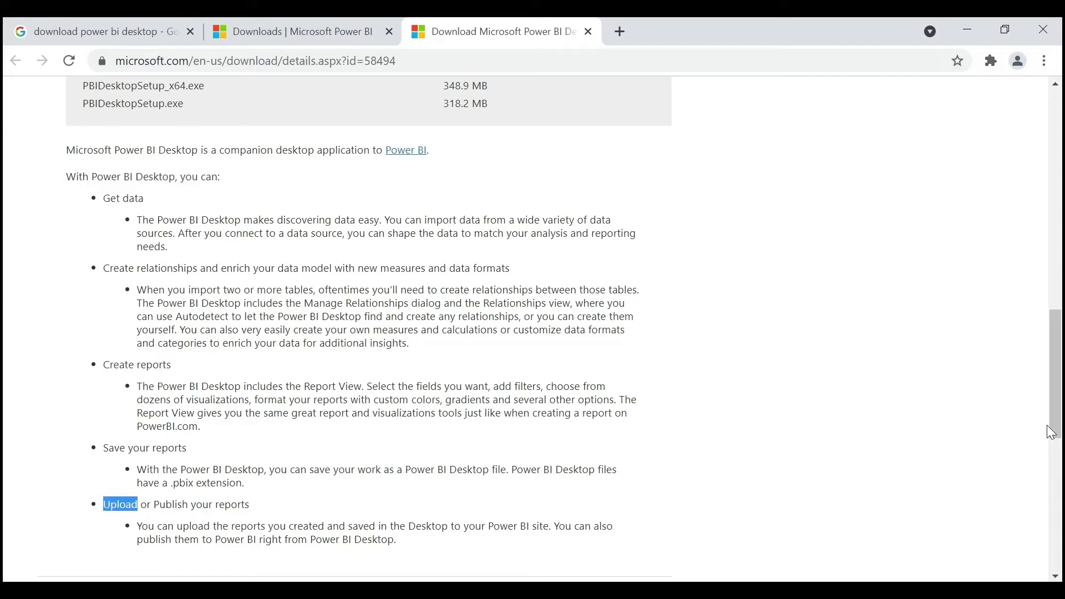
scroll(3, 405, down, 4)
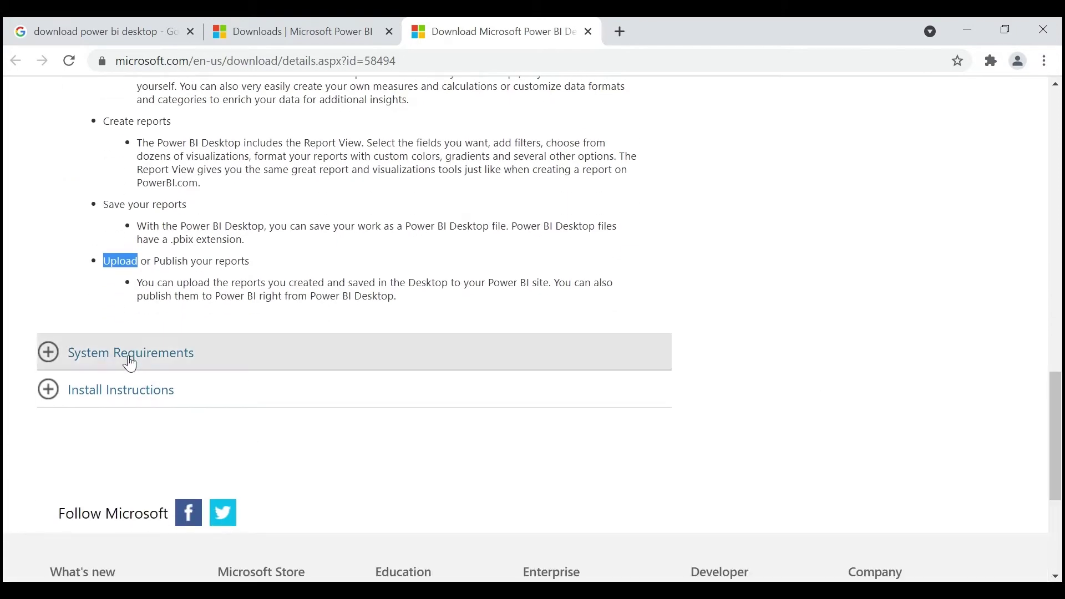
Expand System Requirements and Install Instructions, then return to the top of the page
click(130, 353)
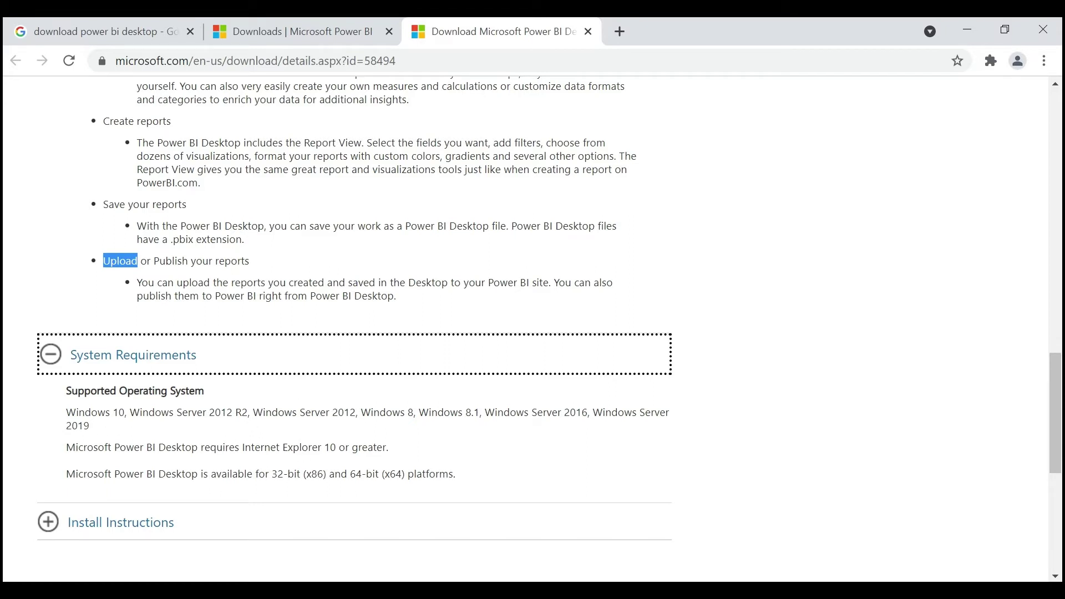
click(50, 521)
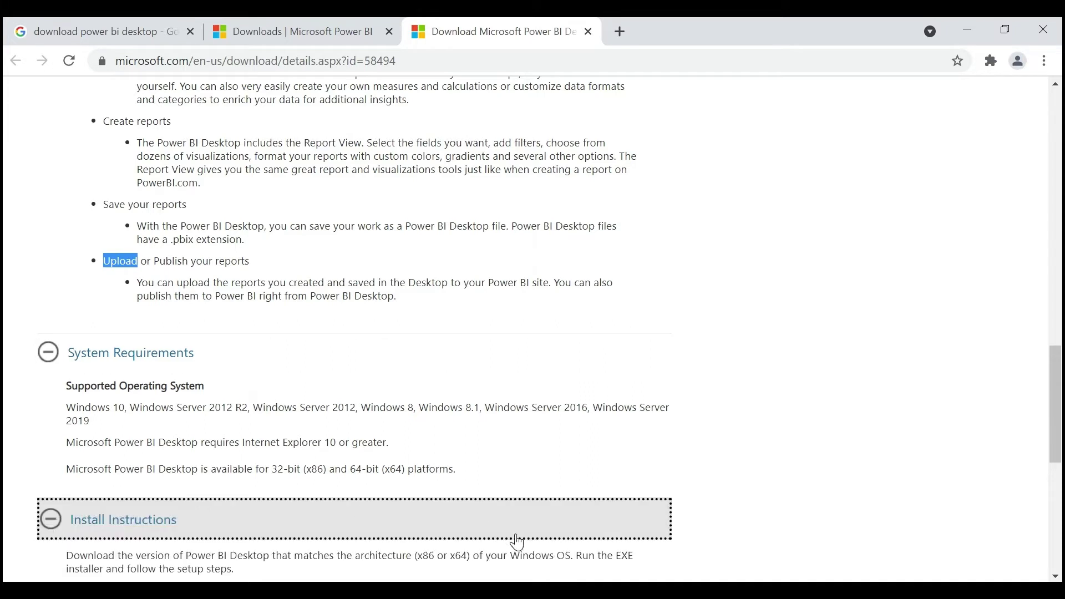
drag(1055, 427, 1055, 462)
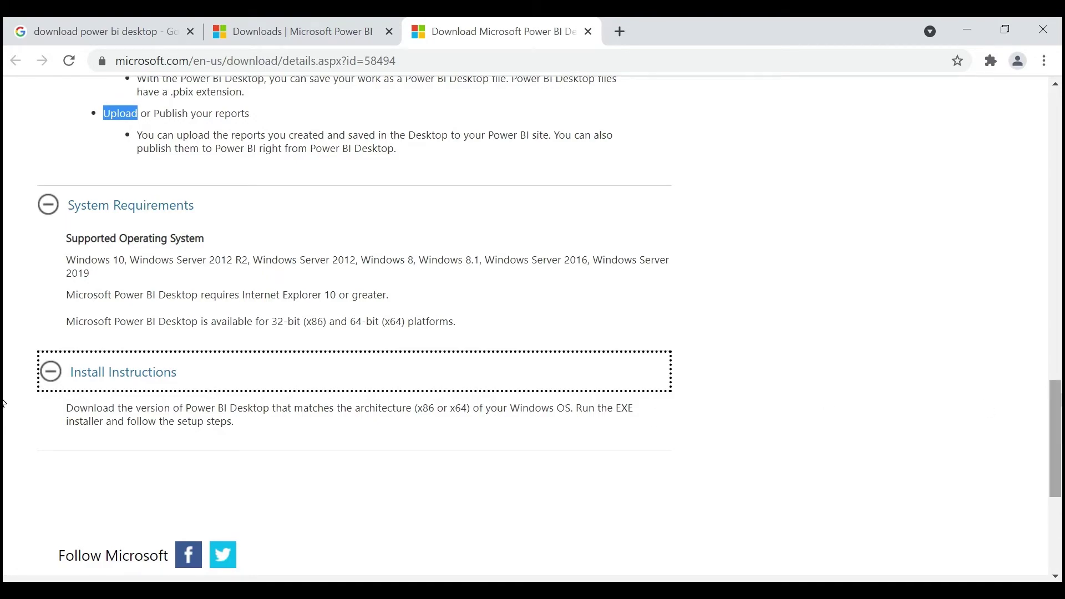
scroll(3, 320, up, 6)
drag(1057, 316, 1052, 161)
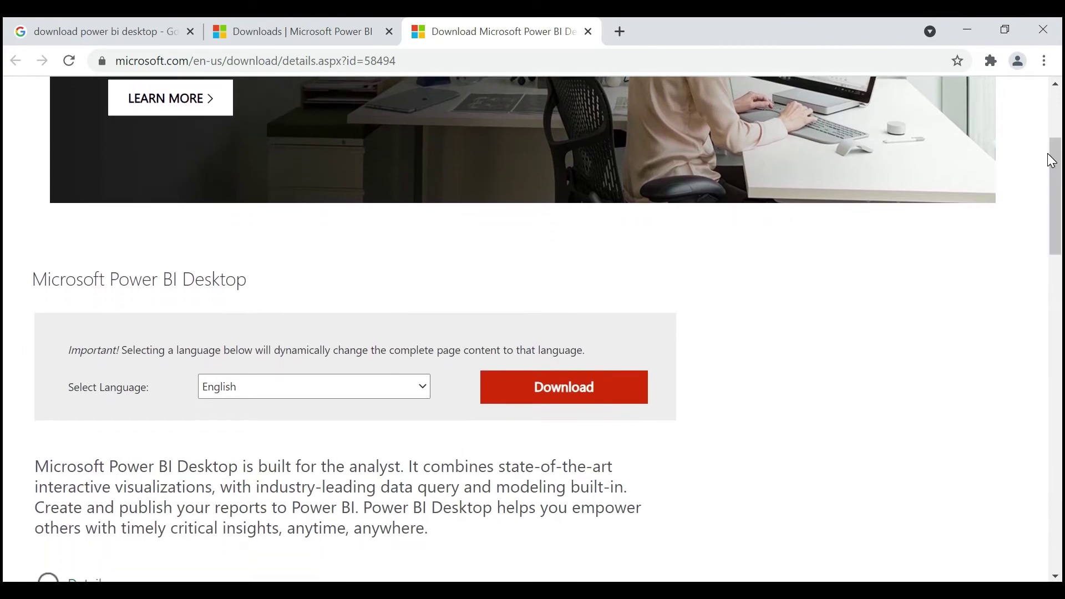
Start downloading the 64-bit installer PBIDesktopSetup_x64.exe, then cancel the running download
click(505, 388)
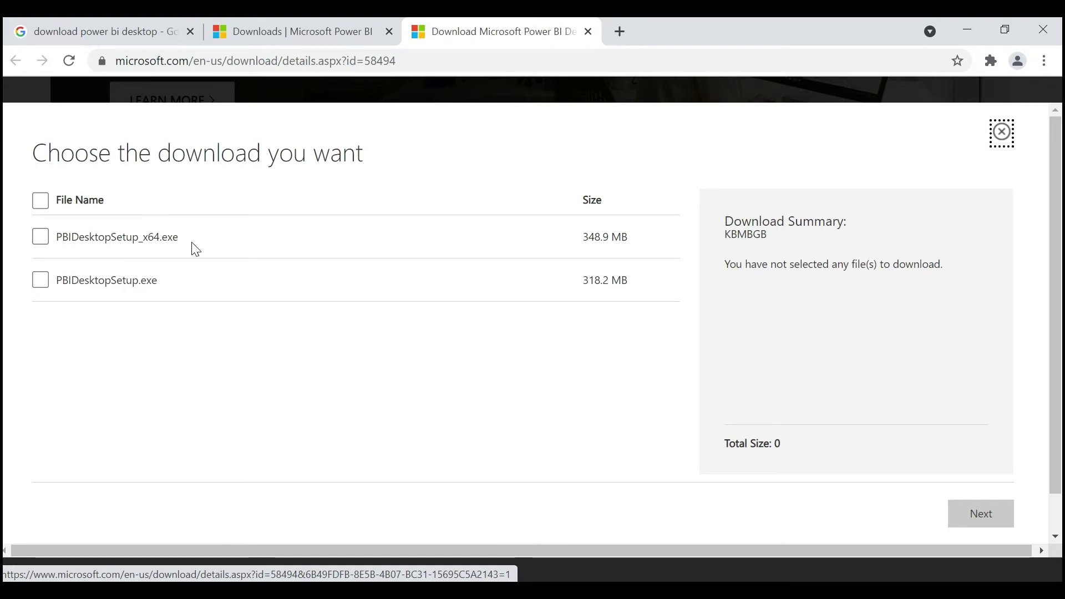
click(46, 244)
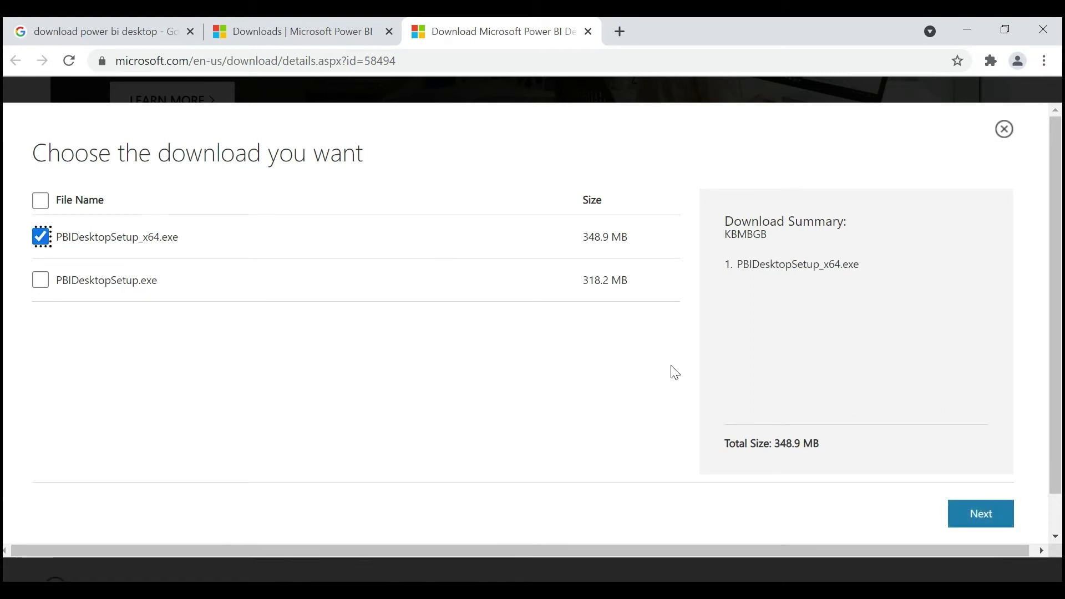
click(968, 508)
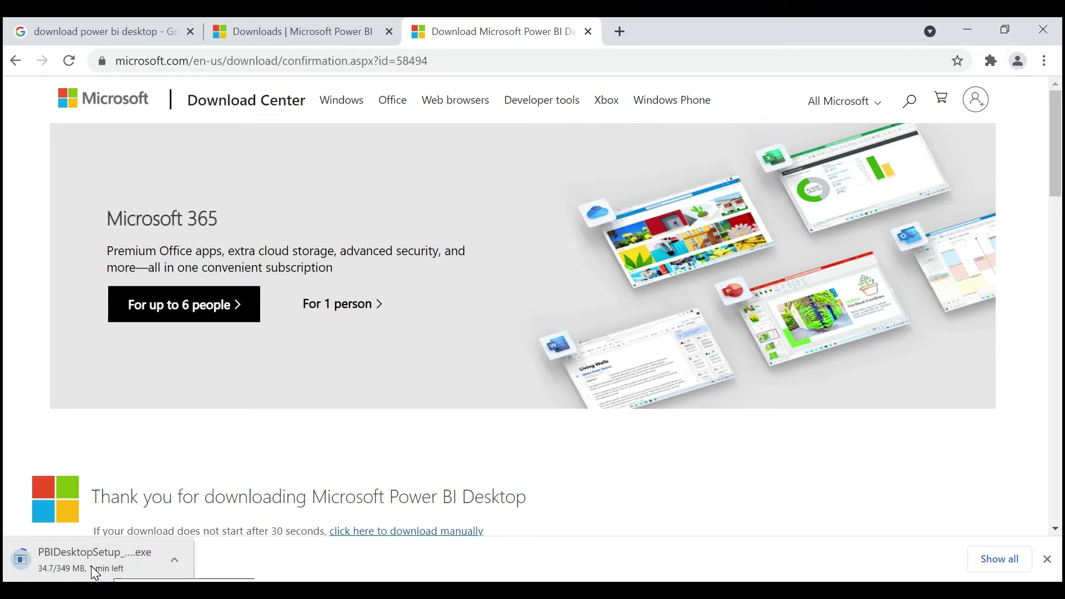
right_click(88, 565)
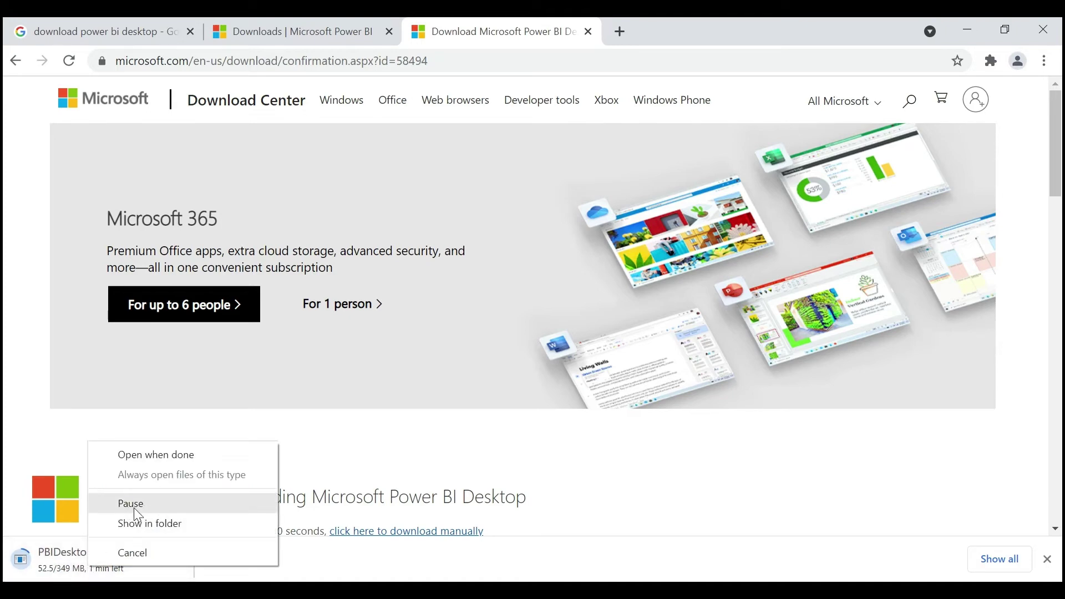
click(133, 553)
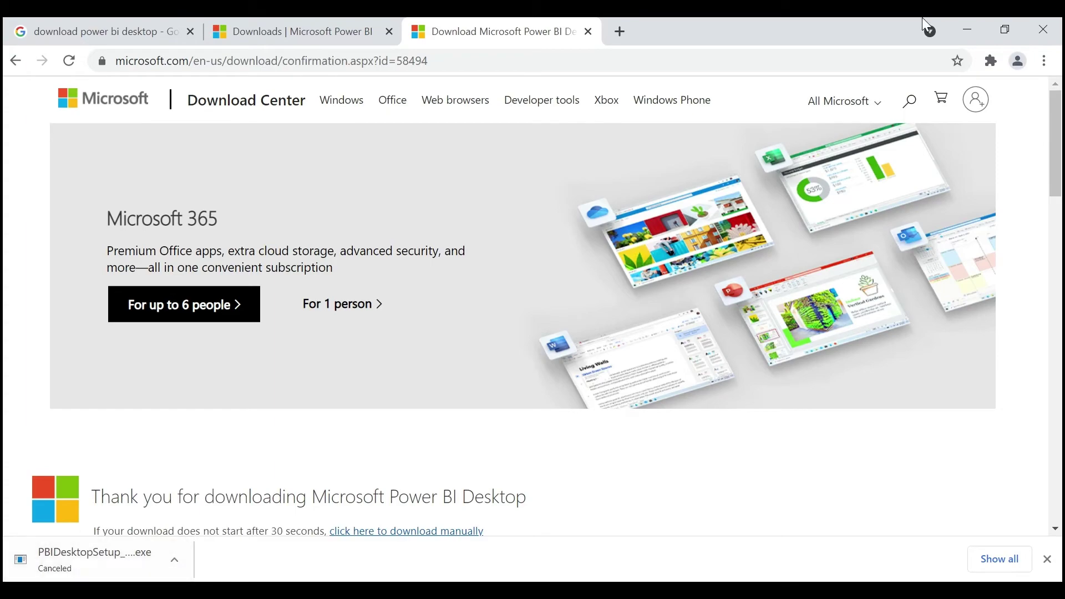
From the desktop, open the Power Bi SOFTWARE folder and run the PBIDesktopSetup_x64 installer
key(super+d)
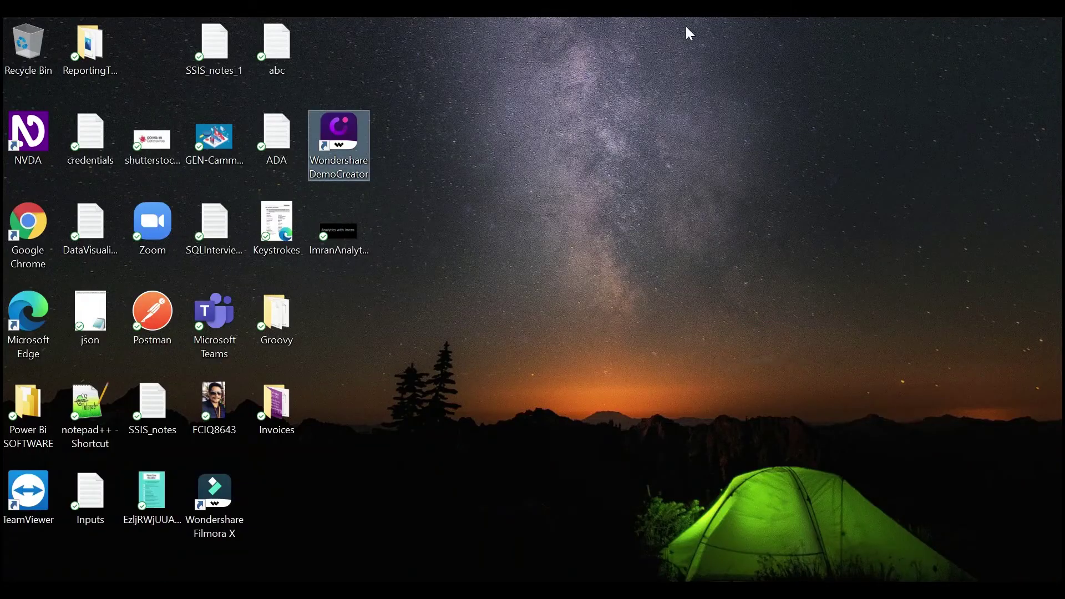
double_click(23, 416)
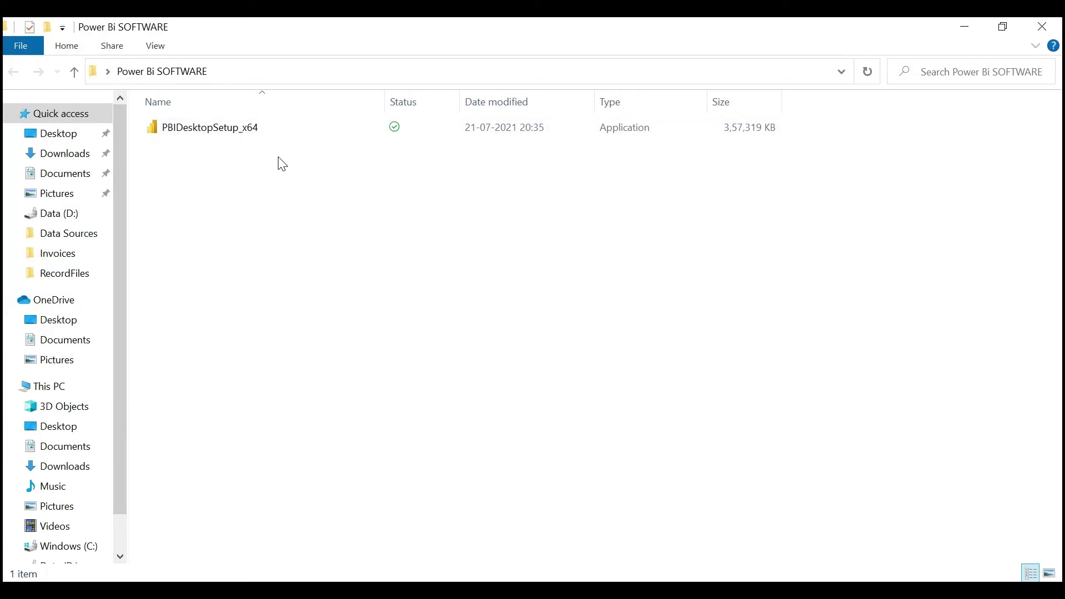
double_click(206, 137)
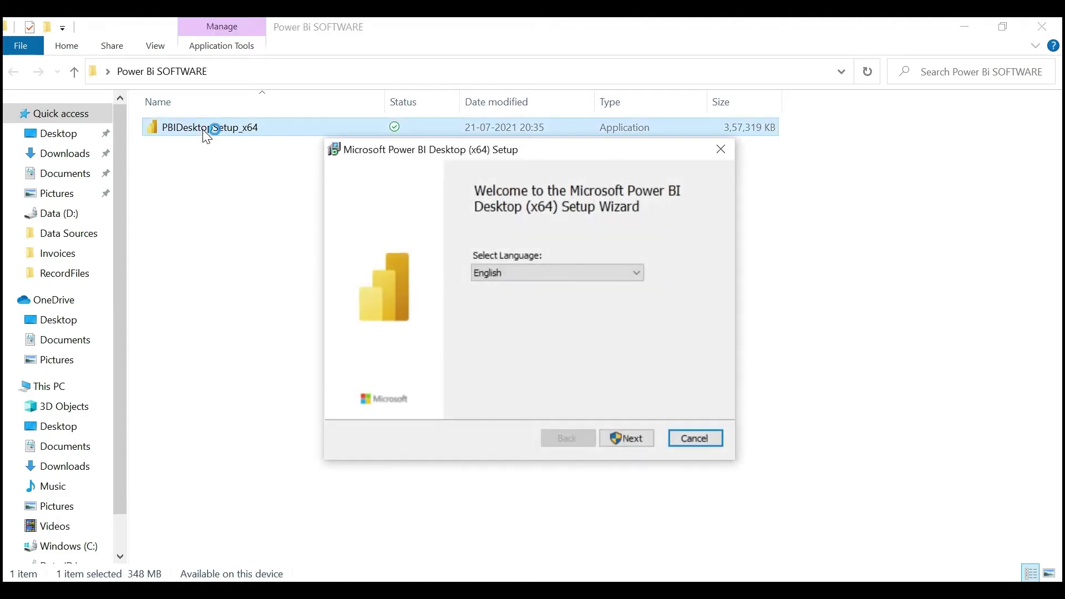
Move past the setup welcome page and finish installation, launching Power BI Desktop
click(622, 439)
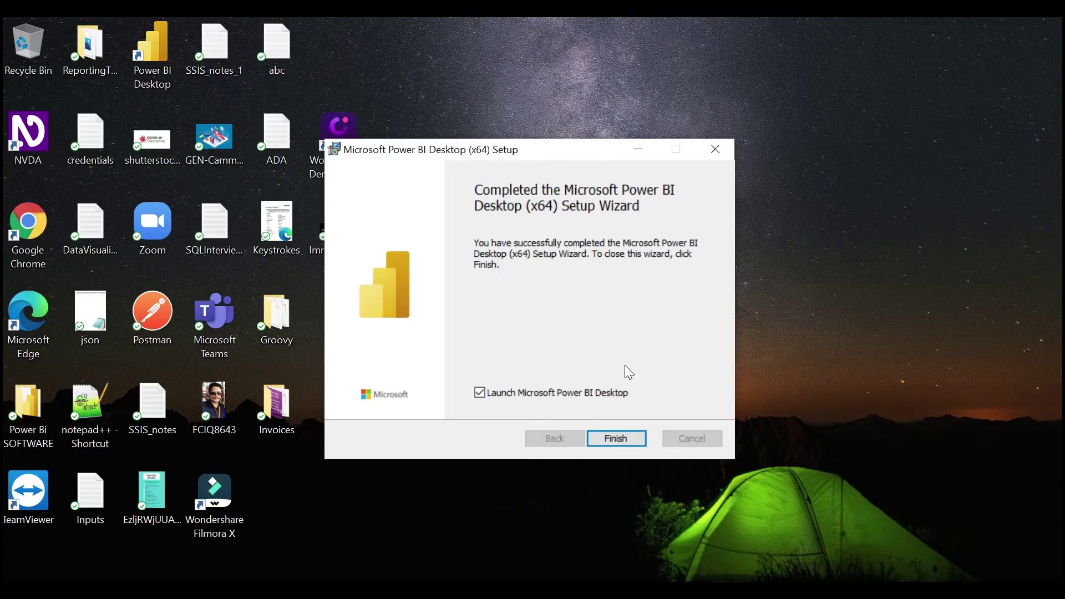
click(617, 437)
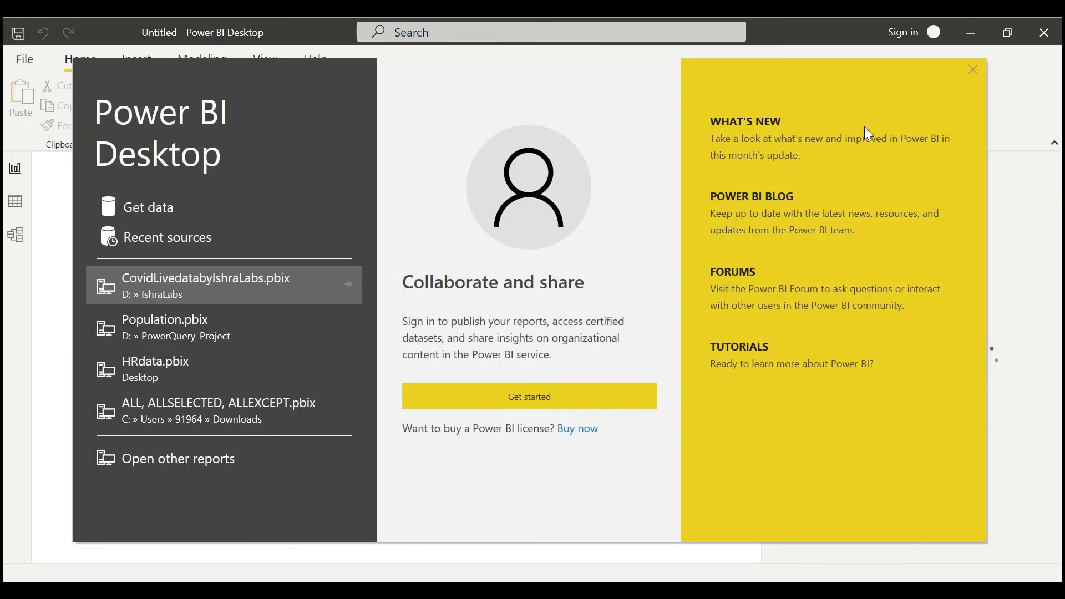
Dismiss the welcome screen, expand and collapse the Fields pane, then expand Filters
click(972, 71)
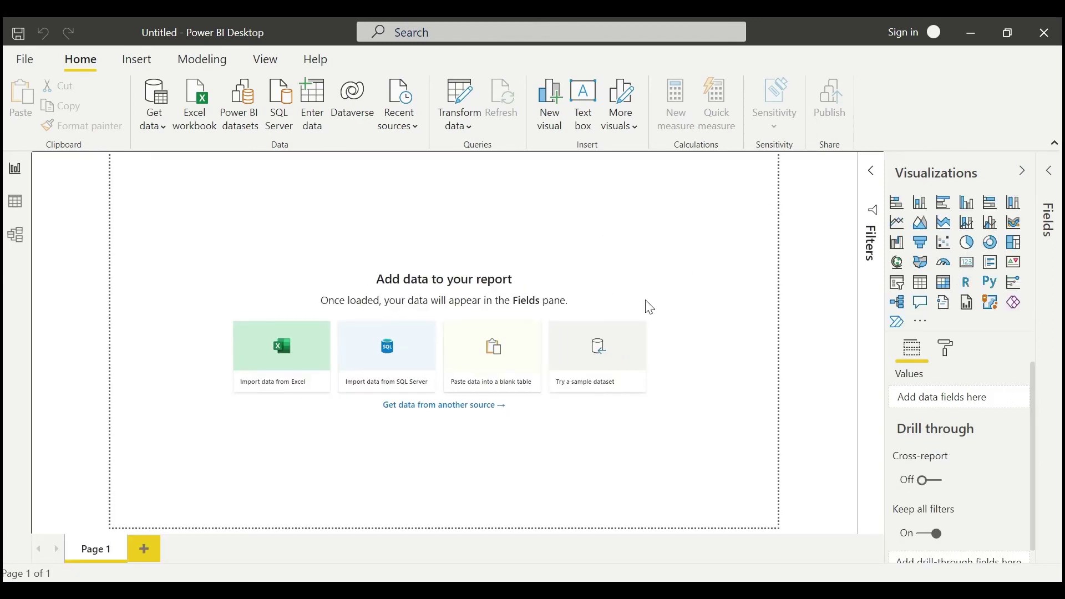
click(1049, 177)
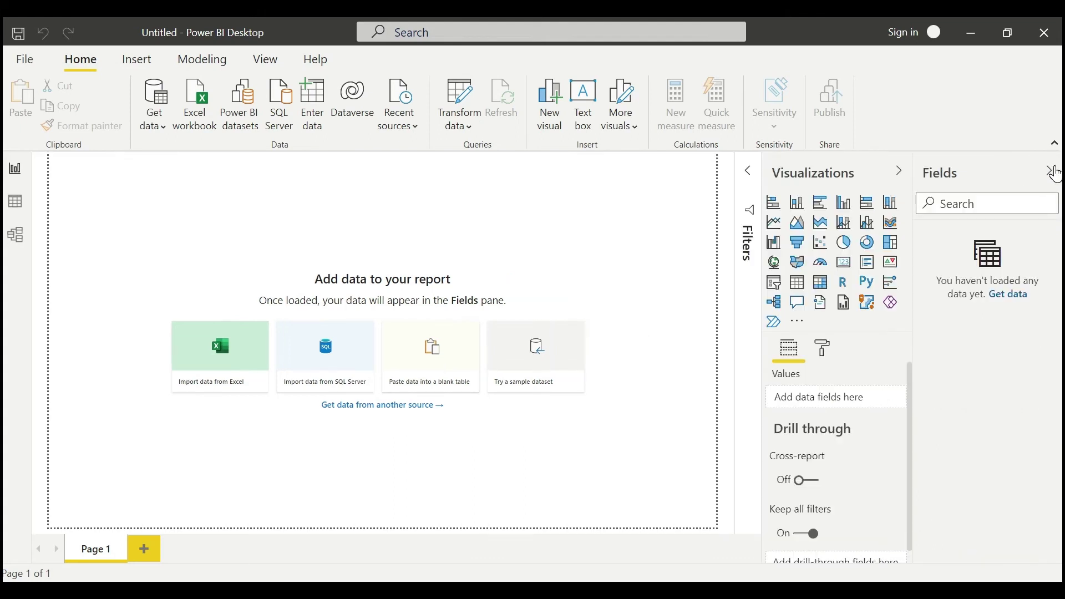
click(1053, 172)
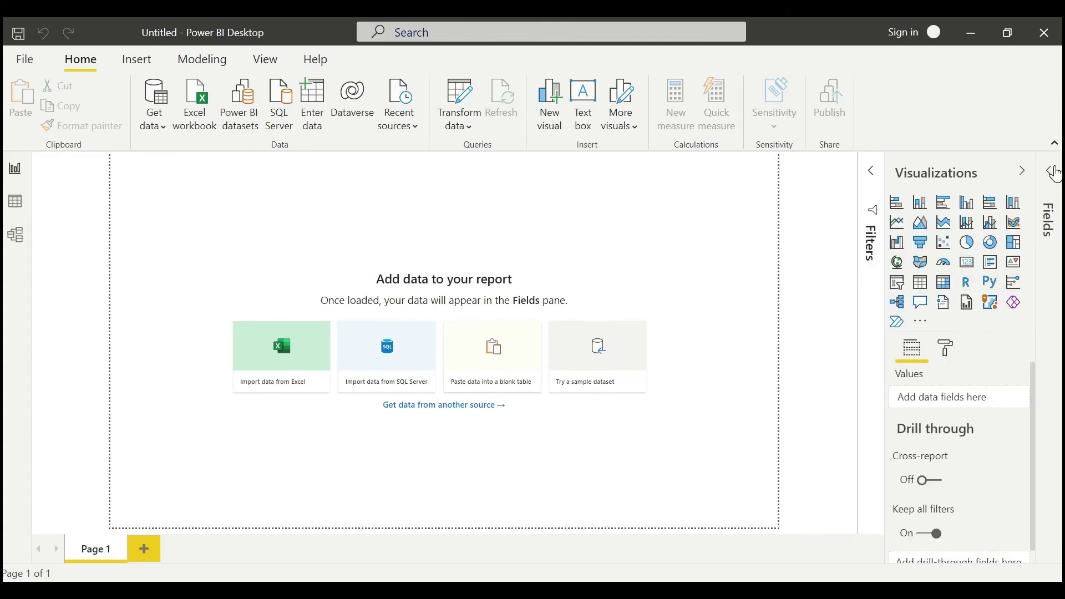
click(873, 173)
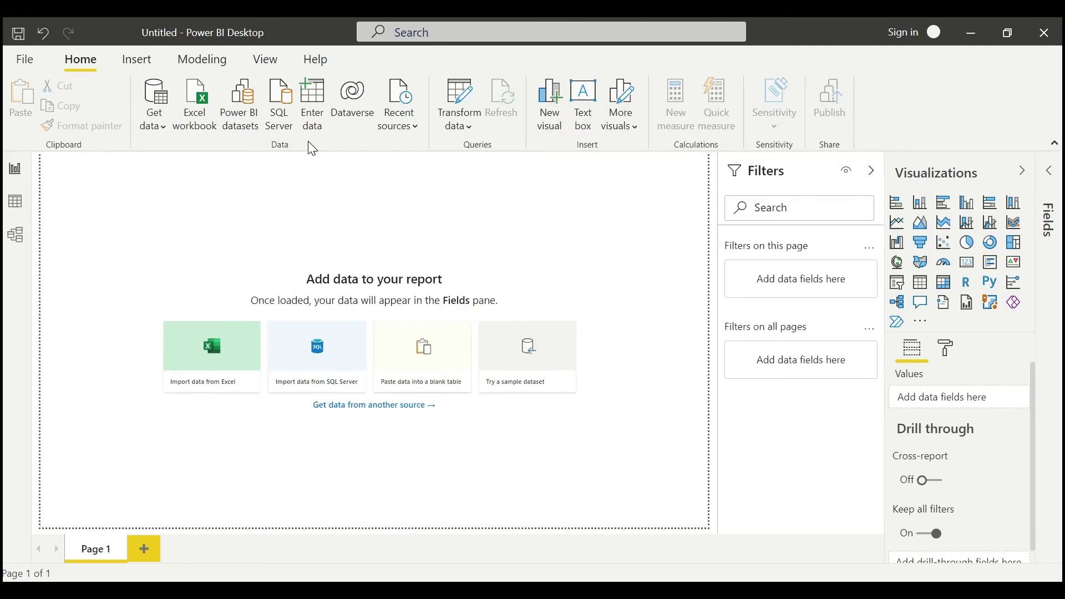